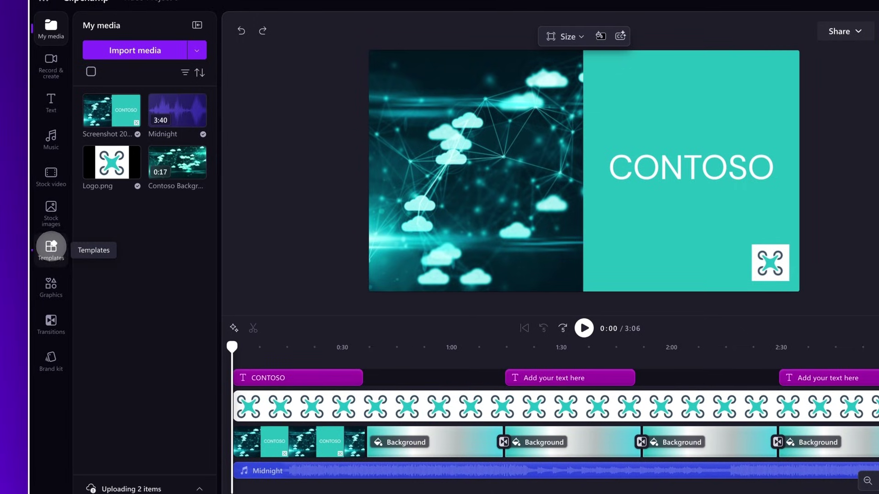
Create a template named 'Contoso Template' from the current project
{"action": "left_click", "coordinate": [51, 246]}
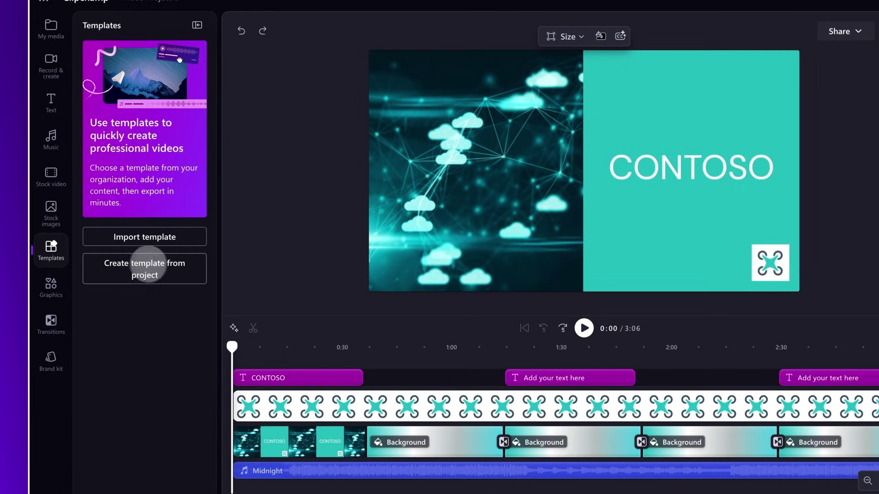
{"action": "left_click", "coordinate": [144, 269]}
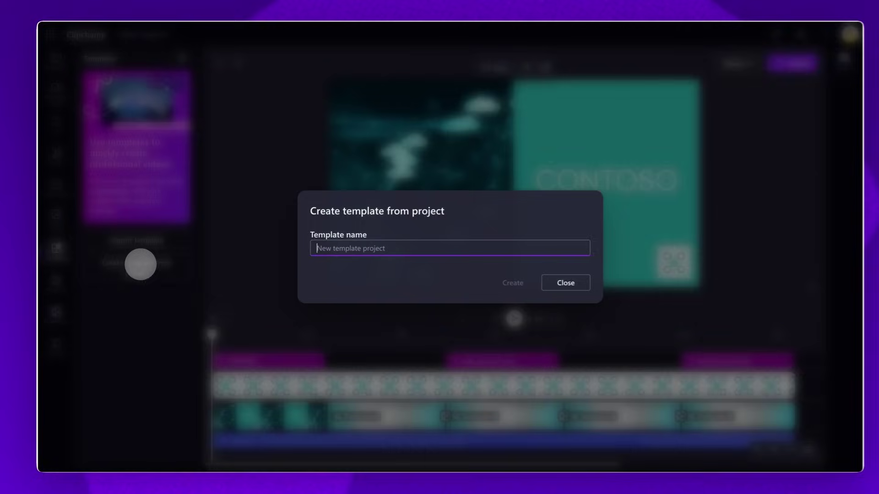
{"action": "type", "text": "Contoso Template"}
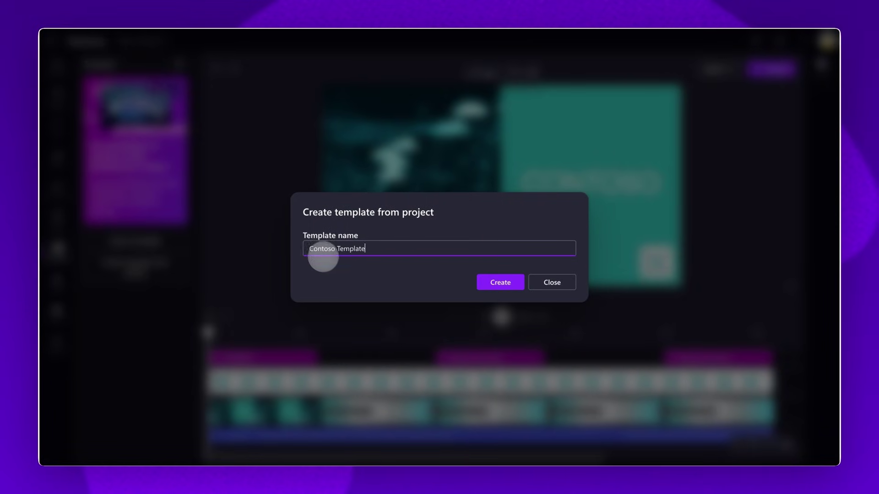
{"action": "left_click", "coordinate": [506, 287]}
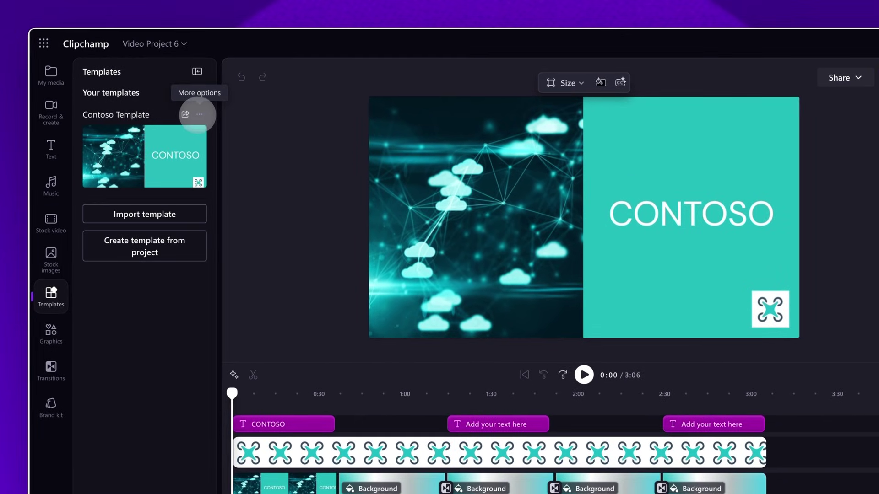
{"action": "left_click", "coordinate": [199, 114]}
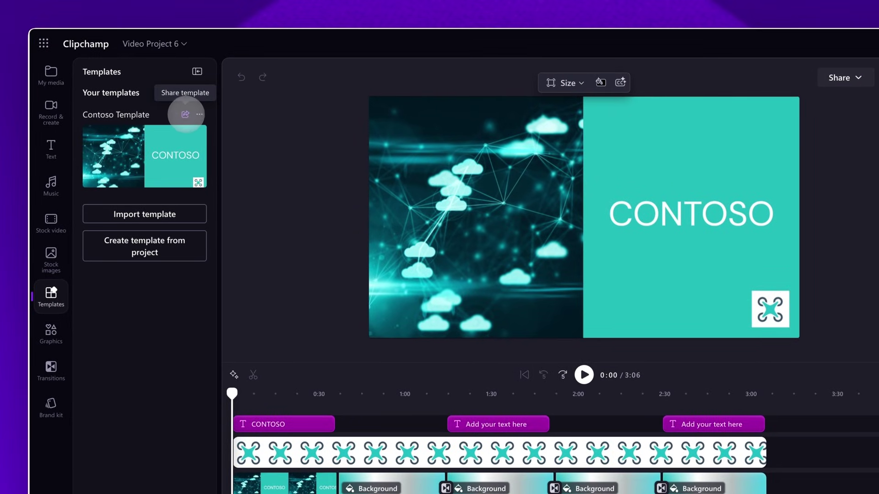
Share Contoso Template with the suggested colleague
{"action": "left_click", "coordinate": [184, 115]}
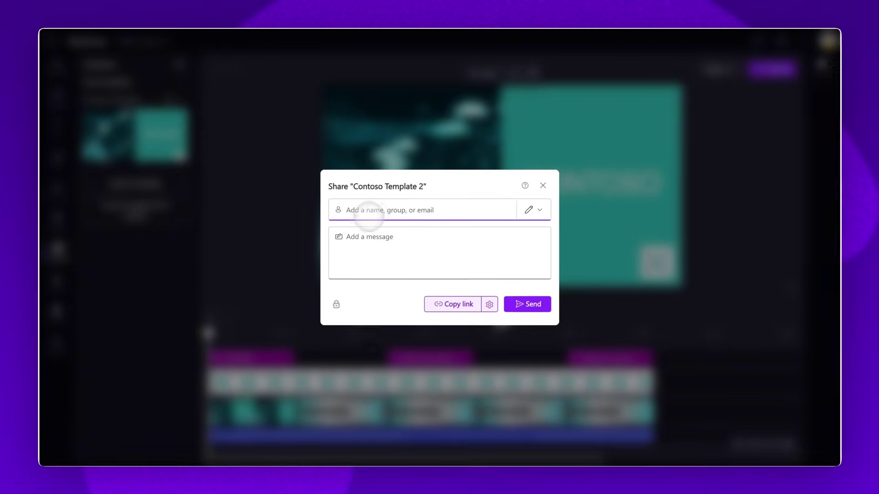
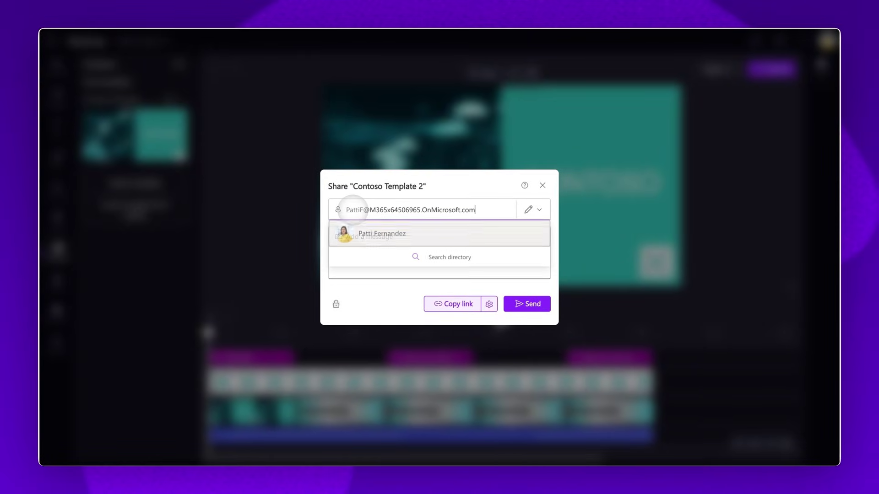
{"action": "left_click", "coordinate": [371, 234]}
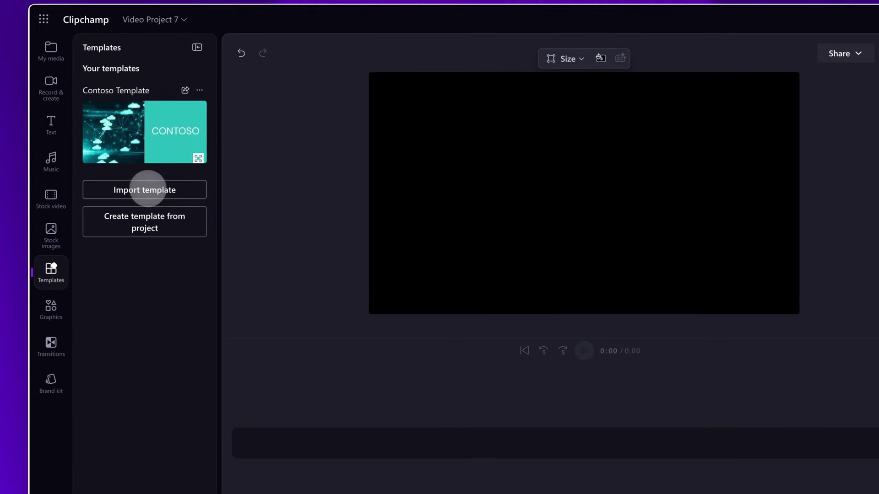
Paste the shared template link into Import template and import it
{"action": "left_click", "coordinate": [144, 190]}
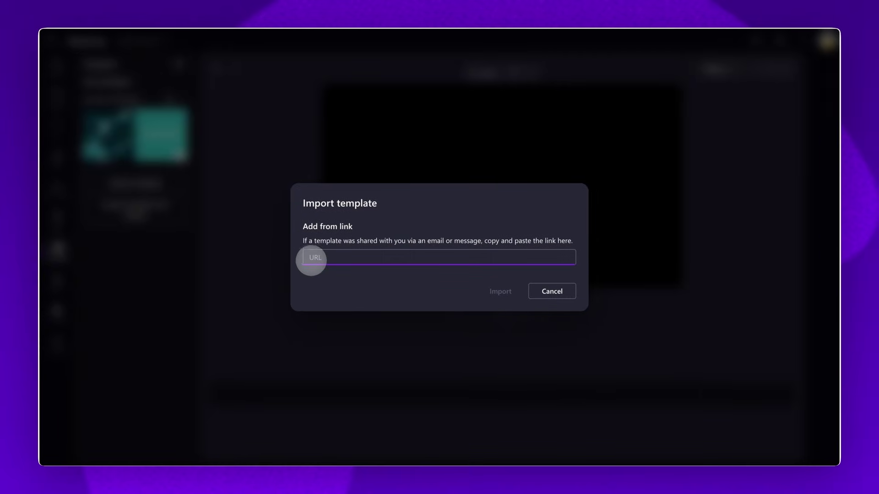
{"action": "key", "text": "ctrl+v"}
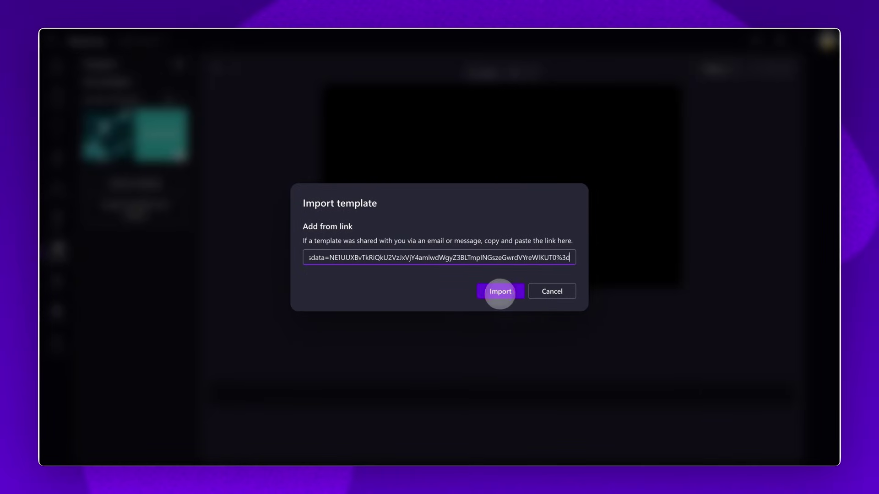
{"action": "left_click", "coordinate": [500, 291]}
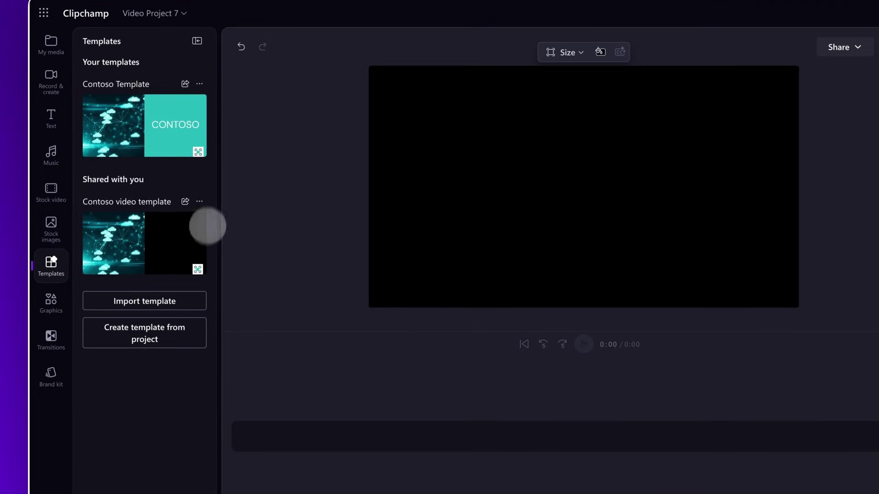
{"action": "mouse_move", "coordinate": [172, 244]}
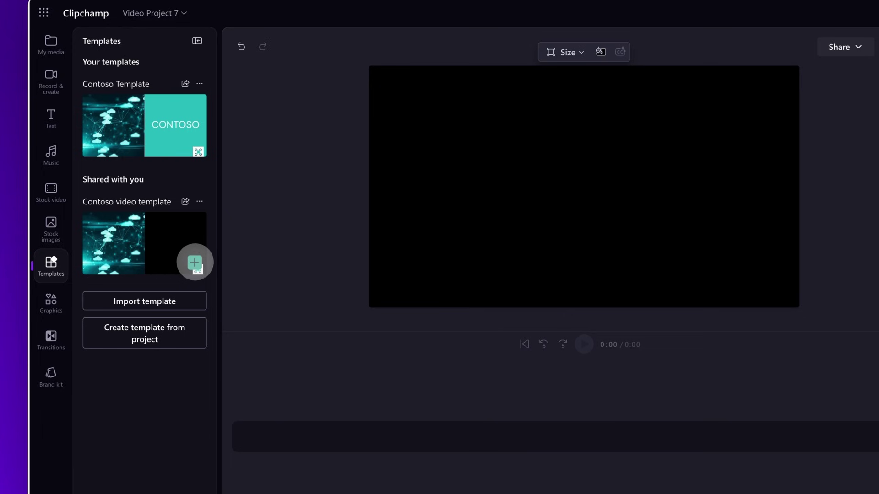
Add the Contoso video template from 'Shared with you' to the timeline
{"action": "left_click", "coordinate": [194, 262]}
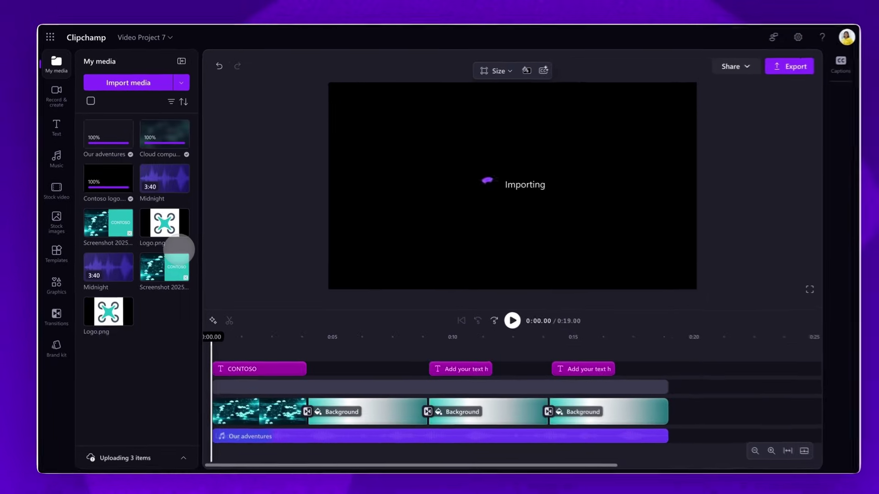